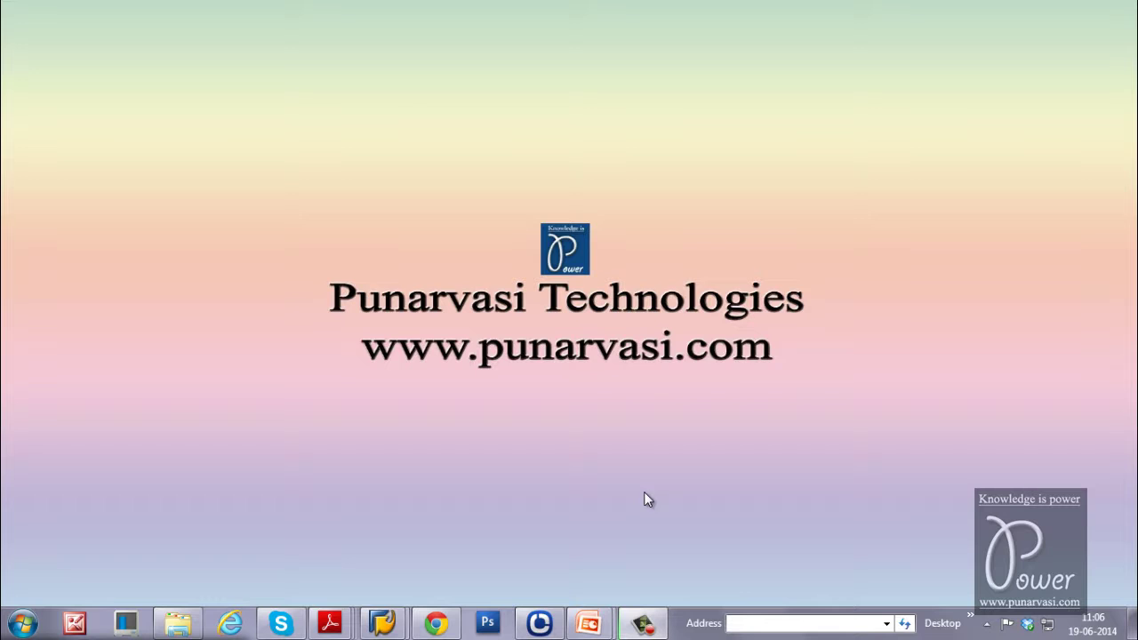
In SAP Easy Access, run transaction sa38 for ABAP program execution.
mouse_move(383, 623)
left_click(521, 562)
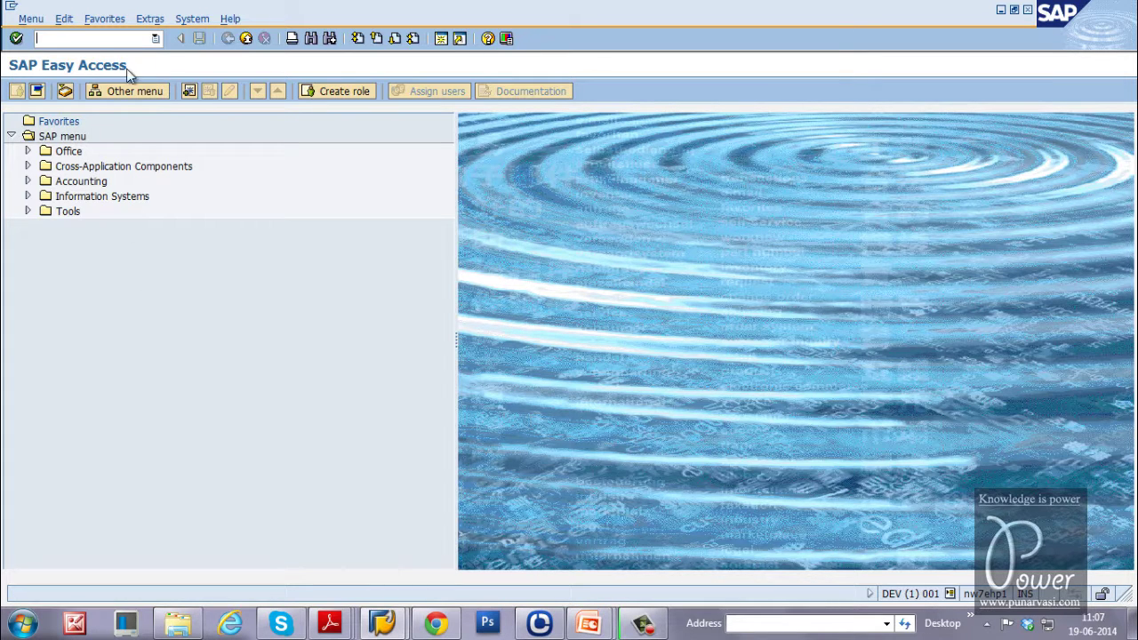
left_click(92, 39)
type("sa38")
key("Return")
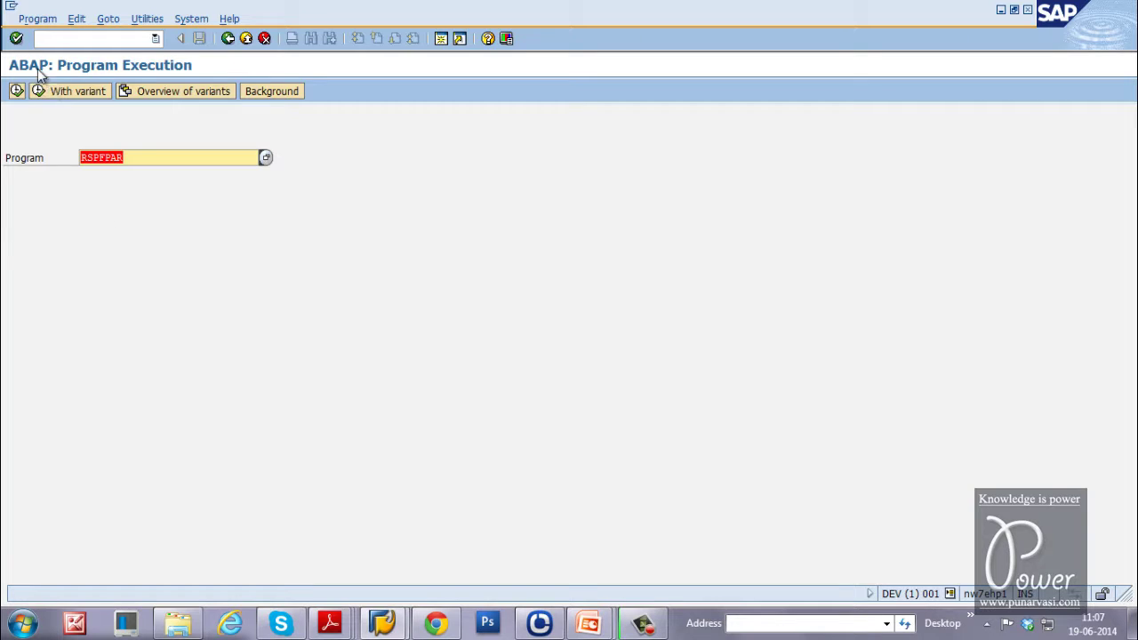
Enter RSPFPAR as the program name and execute it.
left_click(164, 157)
key("BackSpace")
key("BackSpace")
key("BackSpace")
key("BackSpace")
key("BackSpace")
key("BackSpace")
key("BackSpace")
type("rspfpar")
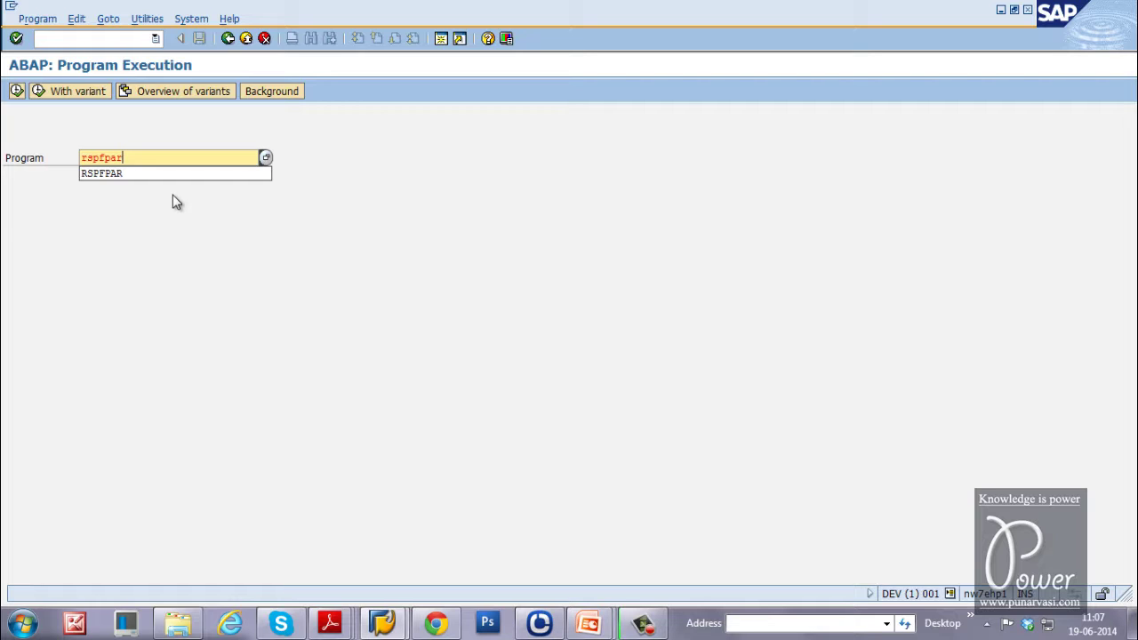
left_click(115, 176)
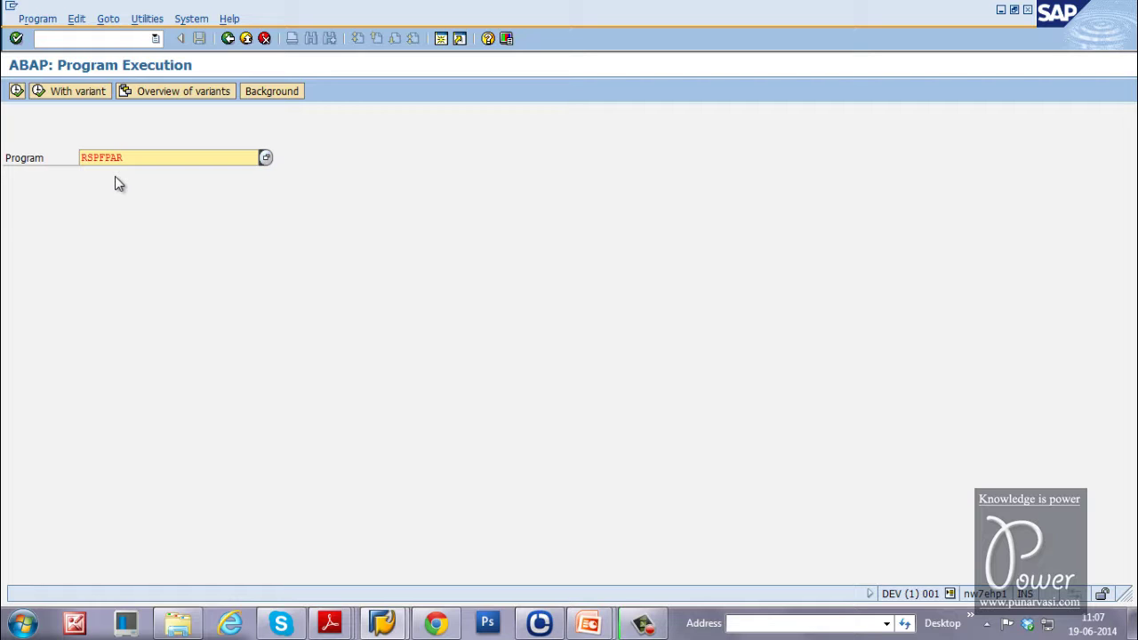
left_click(16, 91)
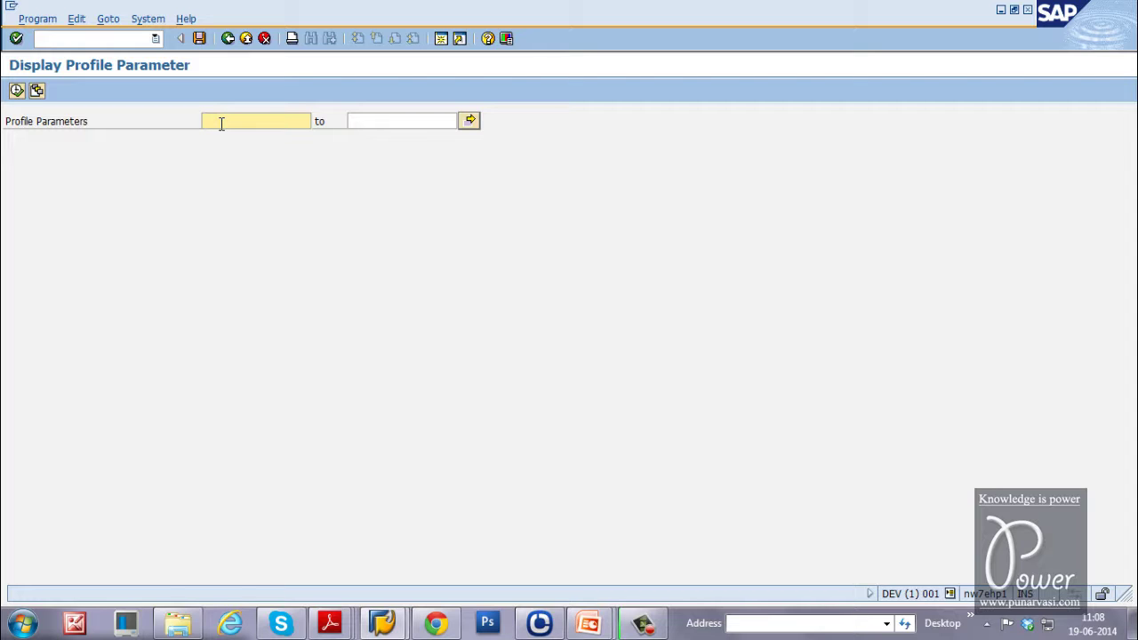
Enter the pattern rdisp/* and list all matching profile parameters.
type("r")
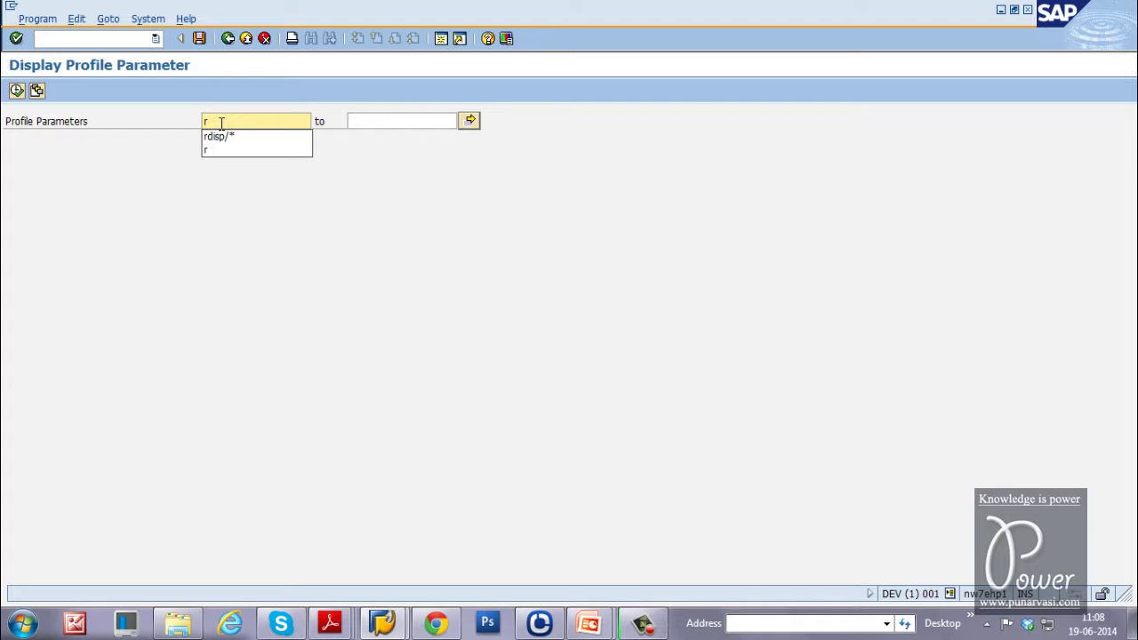
type("disp/")
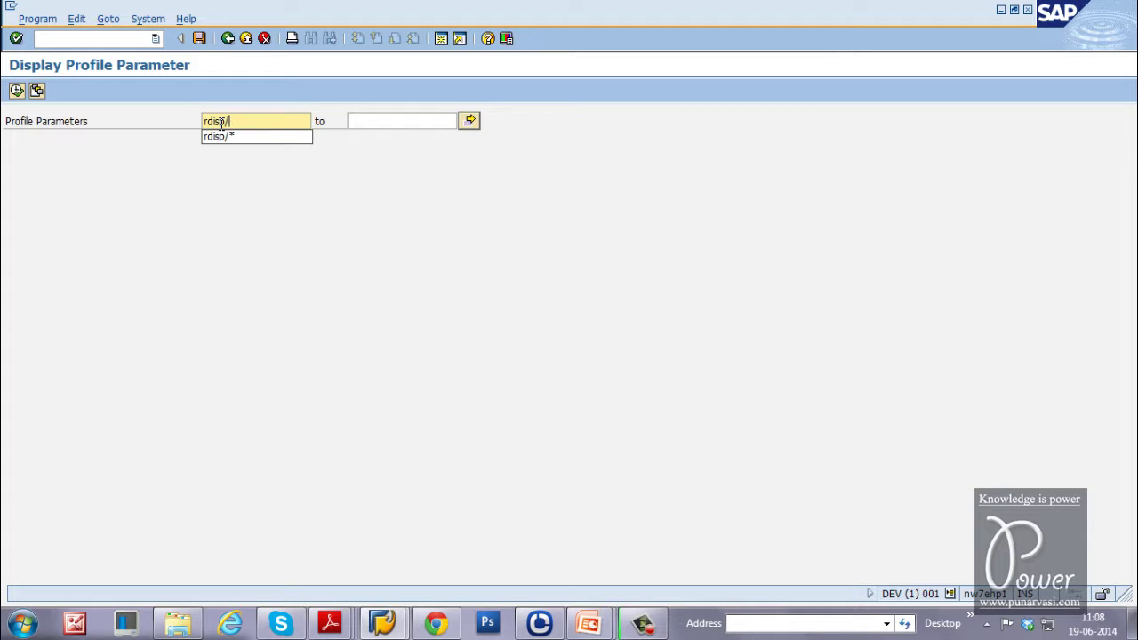
key("Down")
key("Return")
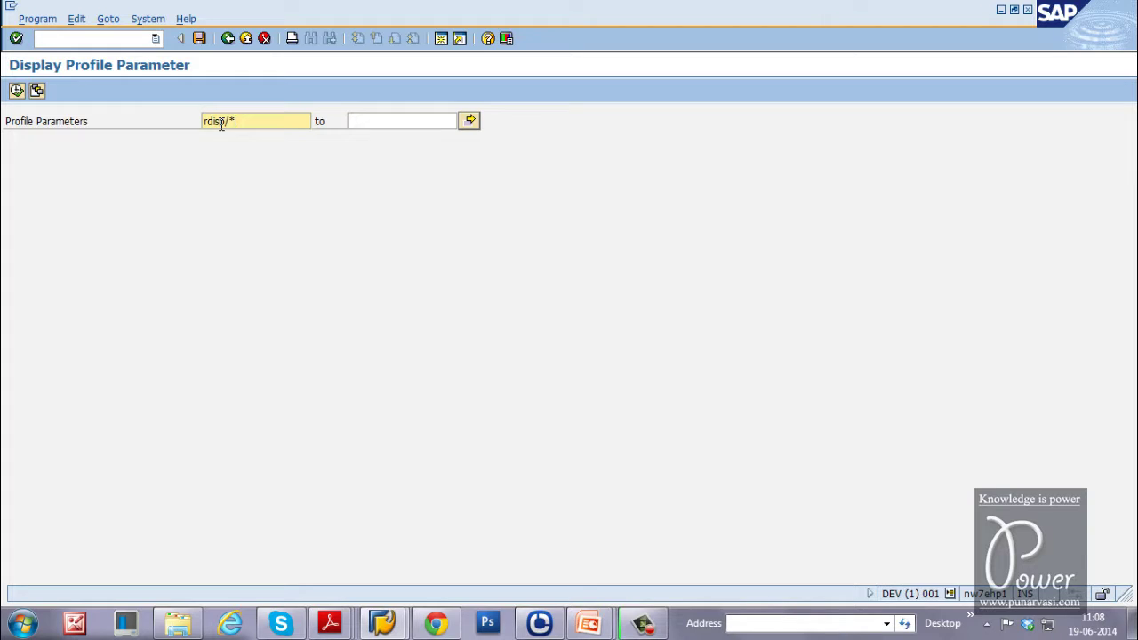
left_click(16, 92)
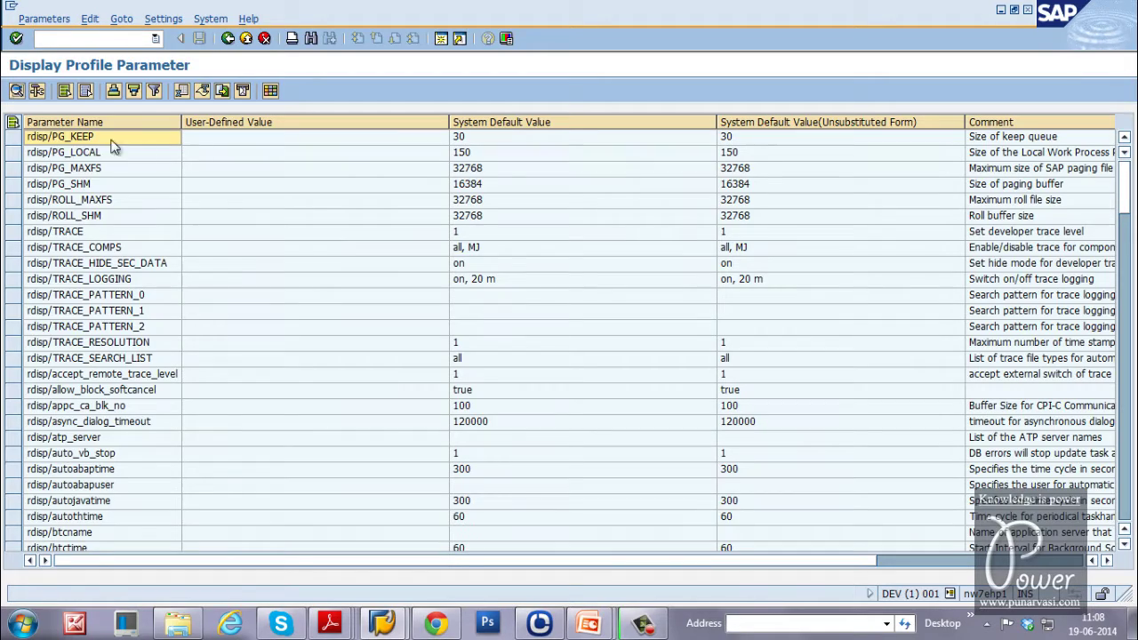
Scroll through the rdisp/* parameter list, then return to the selection screen.
scroll(46, 500, "down", 20)
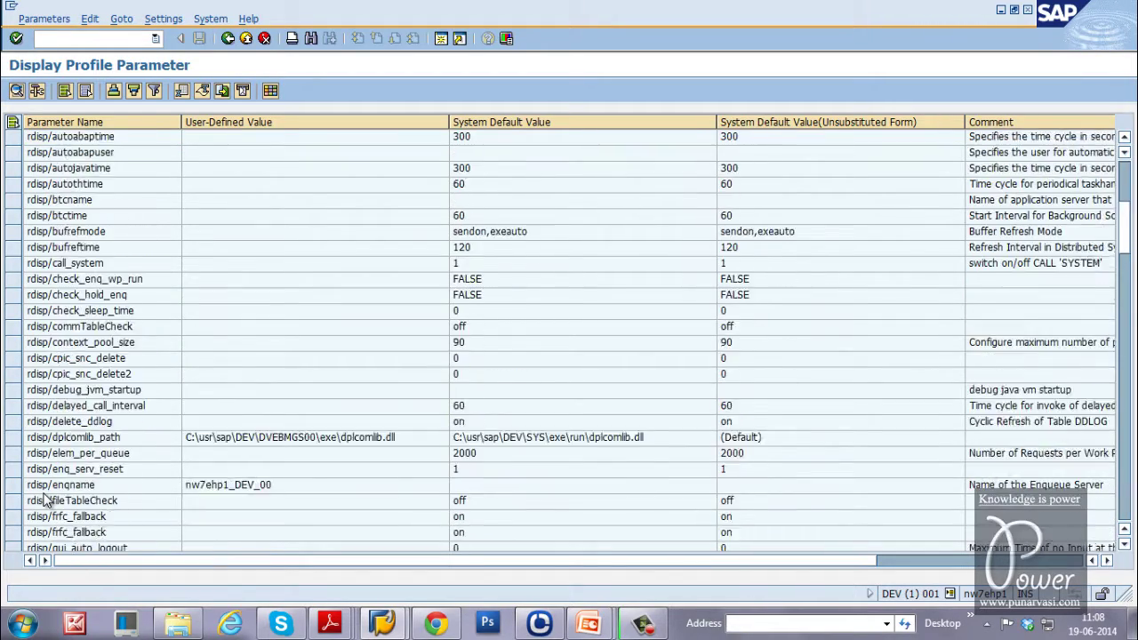
scroll(47, 501, "down", 20)
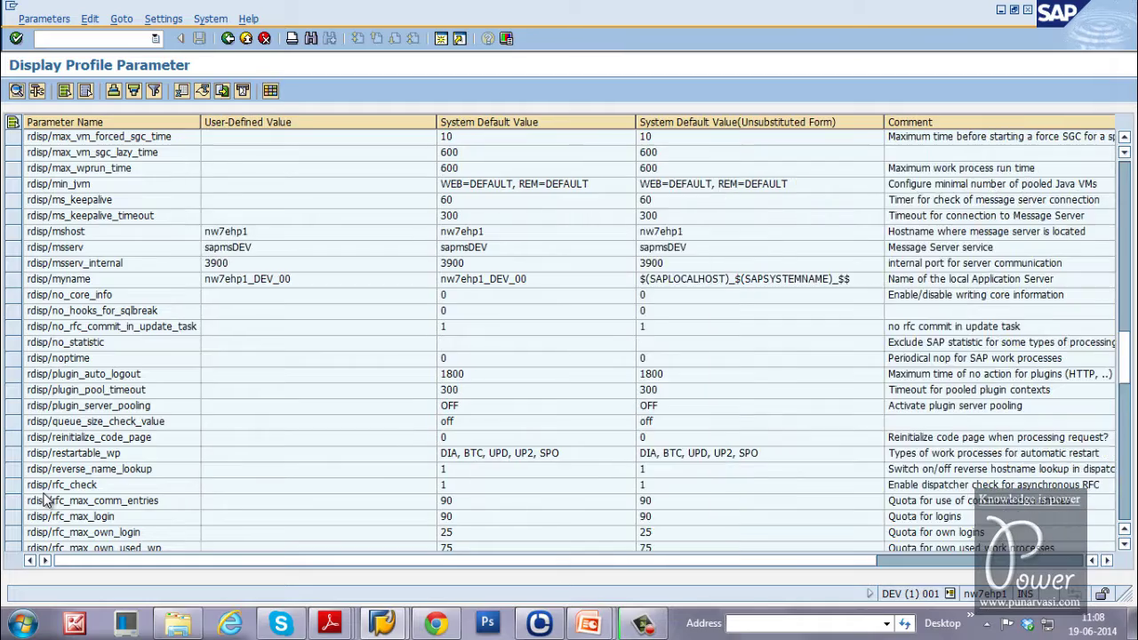
scroll(46, 500, "down", 10)
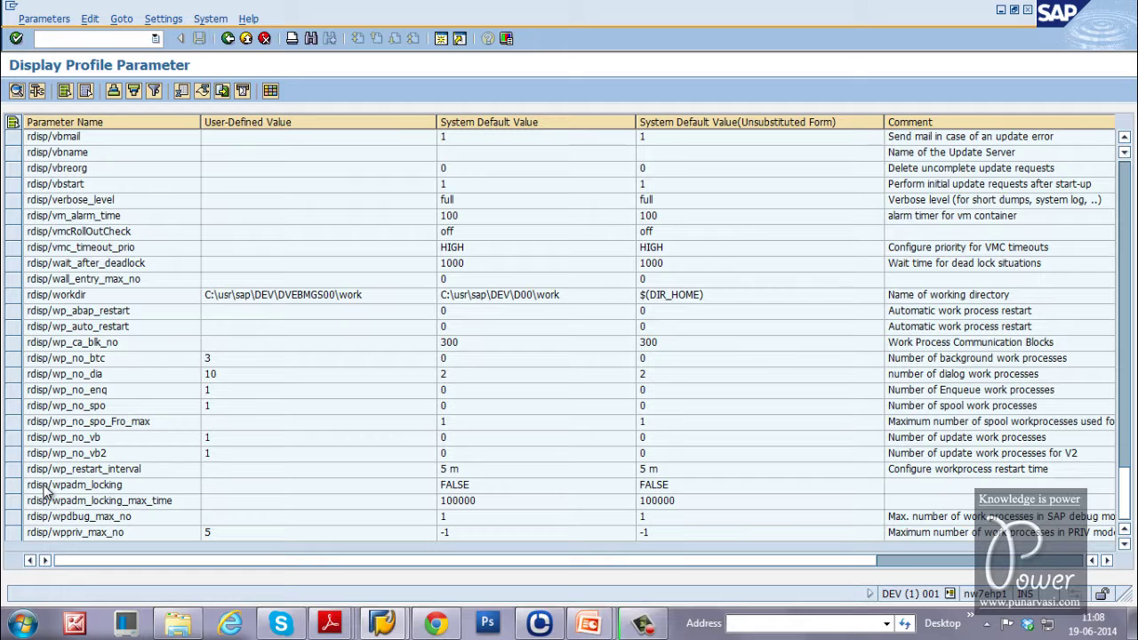
left_click(228, 38)
Change the pattern from rdisp to login, review the login parameter list, and go back.
left_click(239, 122)
left_click(228, 122)
key("BackSpace")
key("BackSpace")
key("BackSpace")
key("BackSpace")
key("BackSpace")
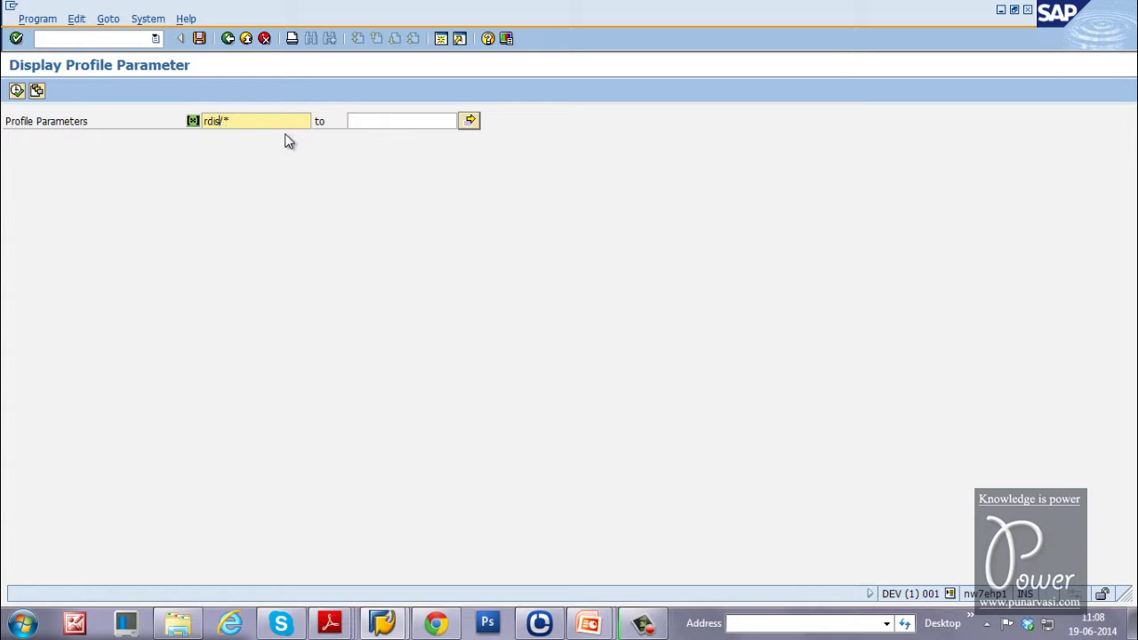
type("login*")
left_click(16, 90)
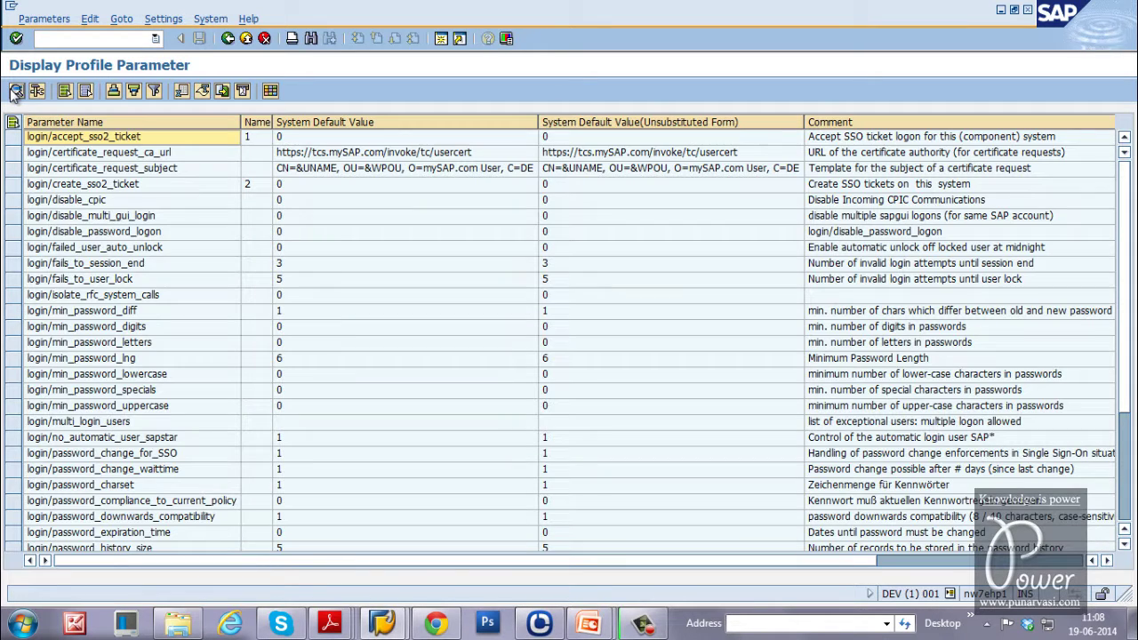
scroll(127, 360, "down", 4)
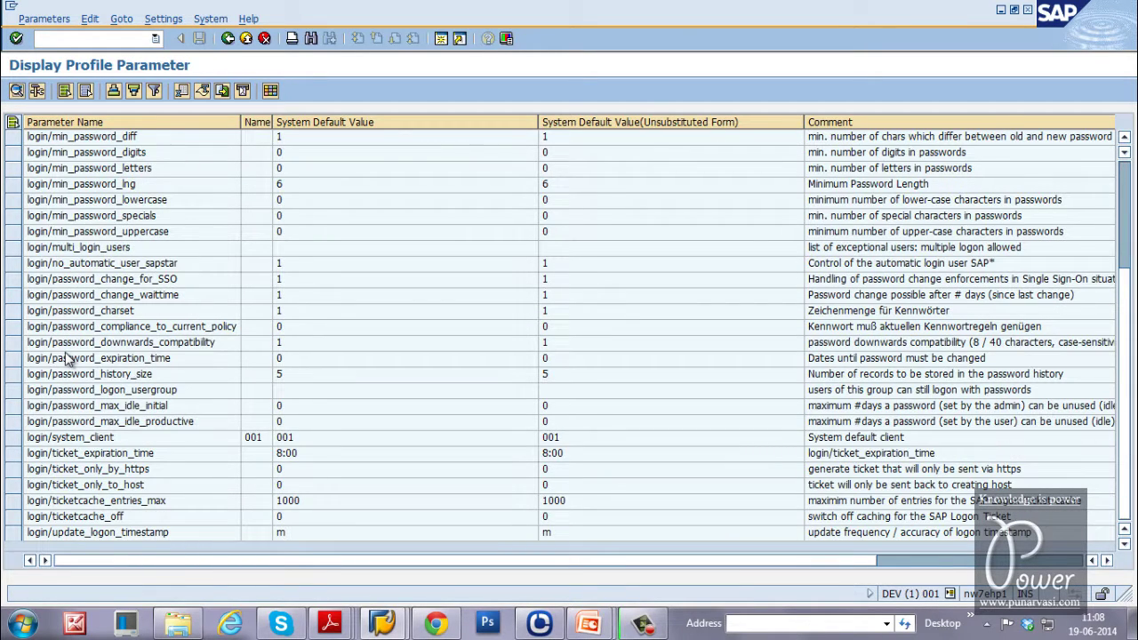
scroll(70, 357, "up", 4)
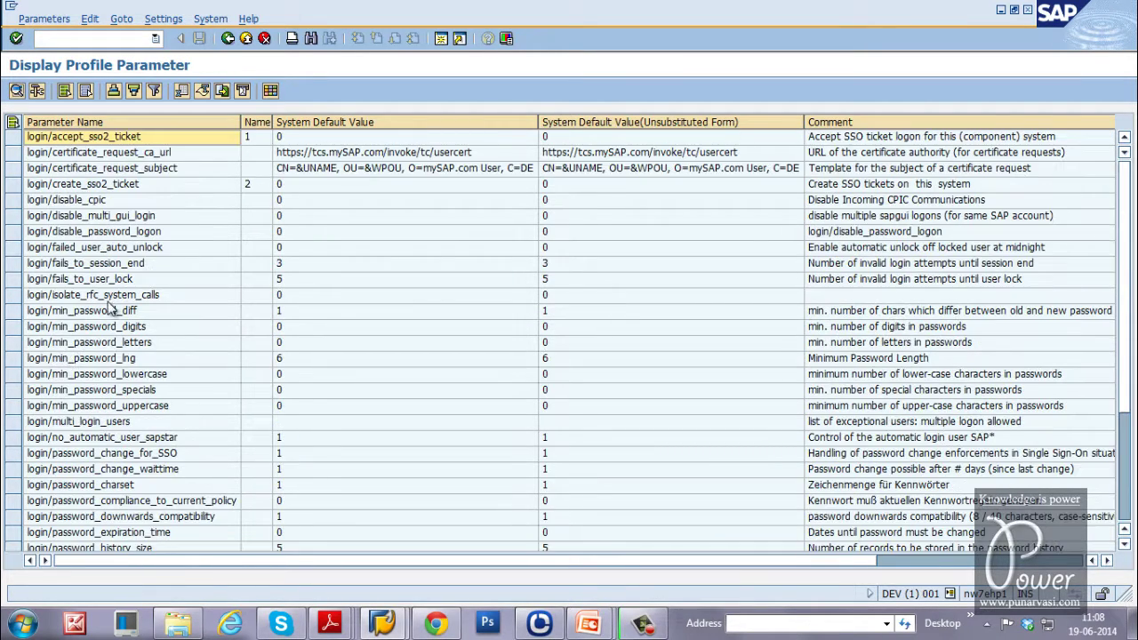
left_click(227, 39)
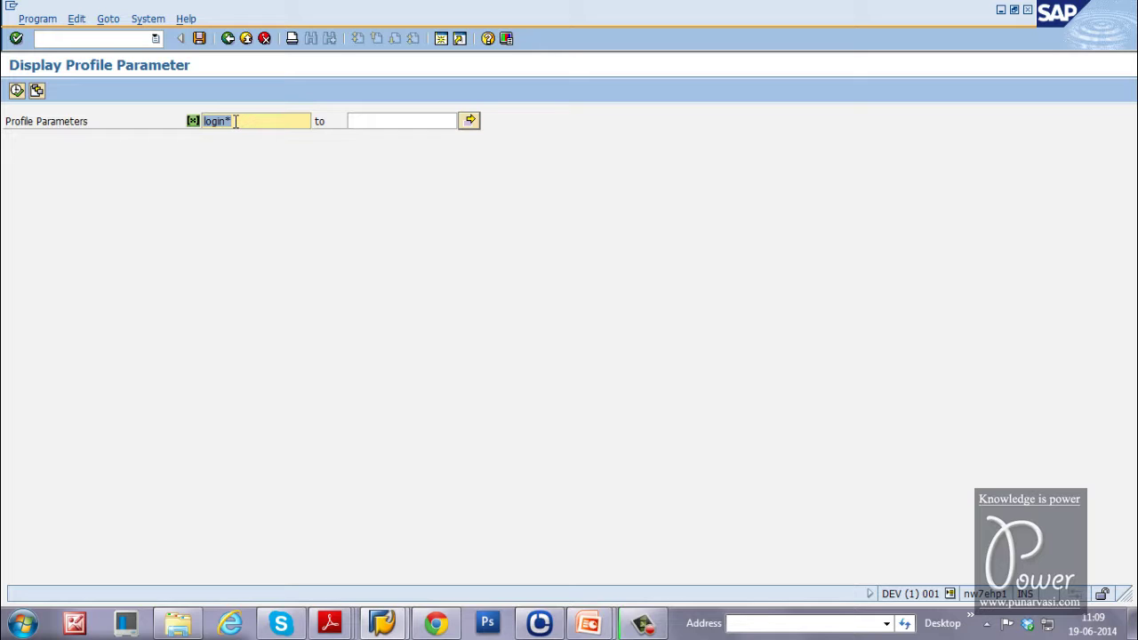
Restore rdisp/* as the profile parameter pattern.
key("BackSpace")
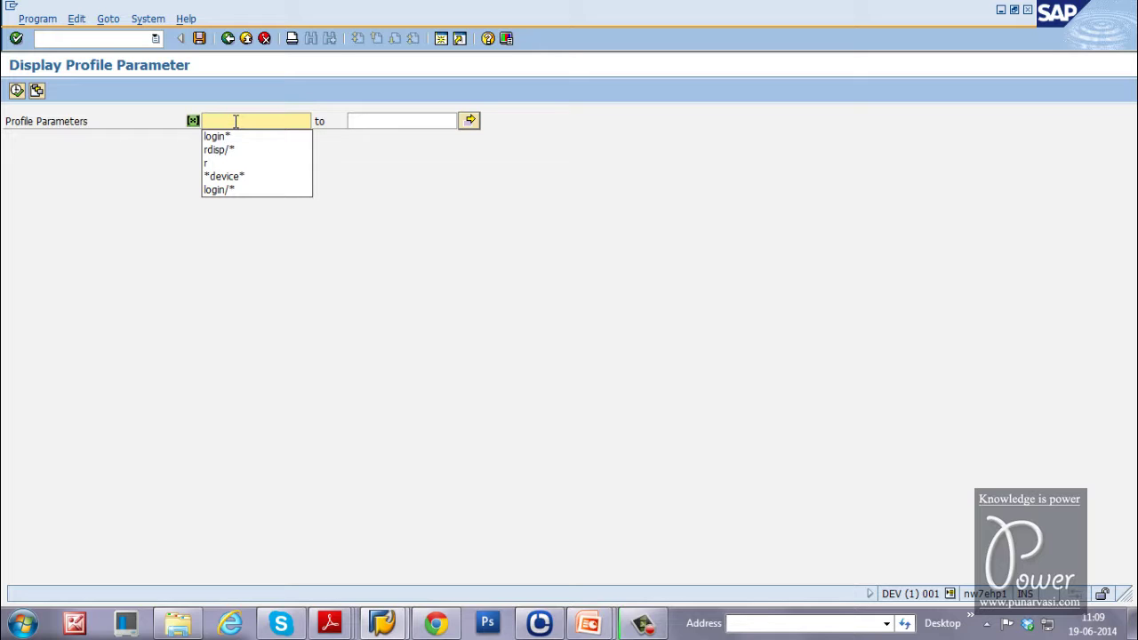
type("r")
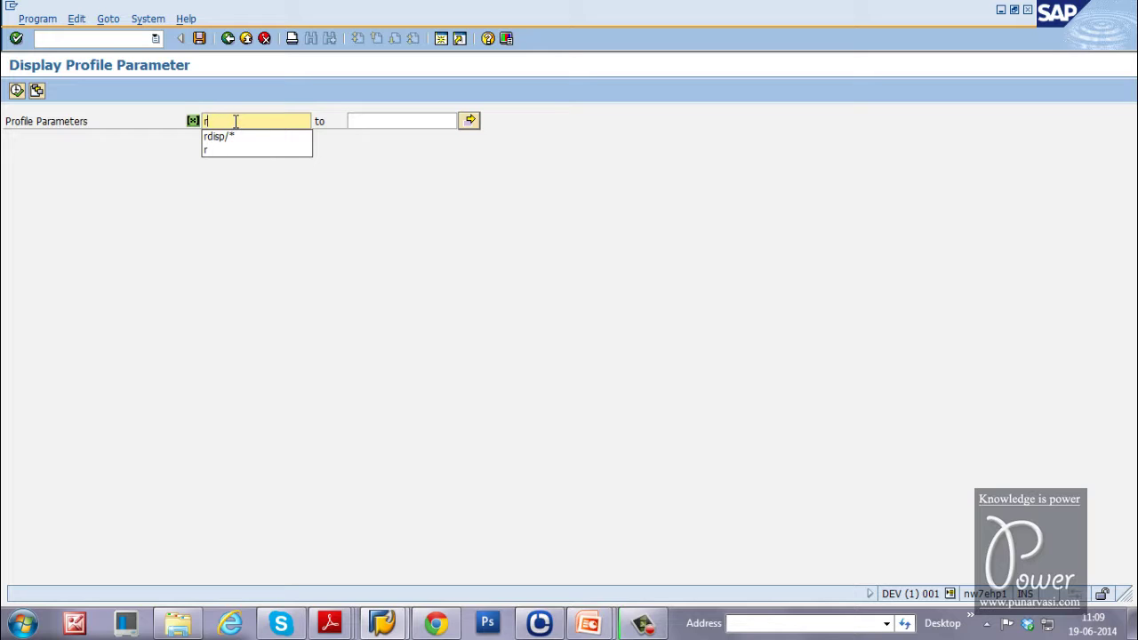
type("di")
key("Down")
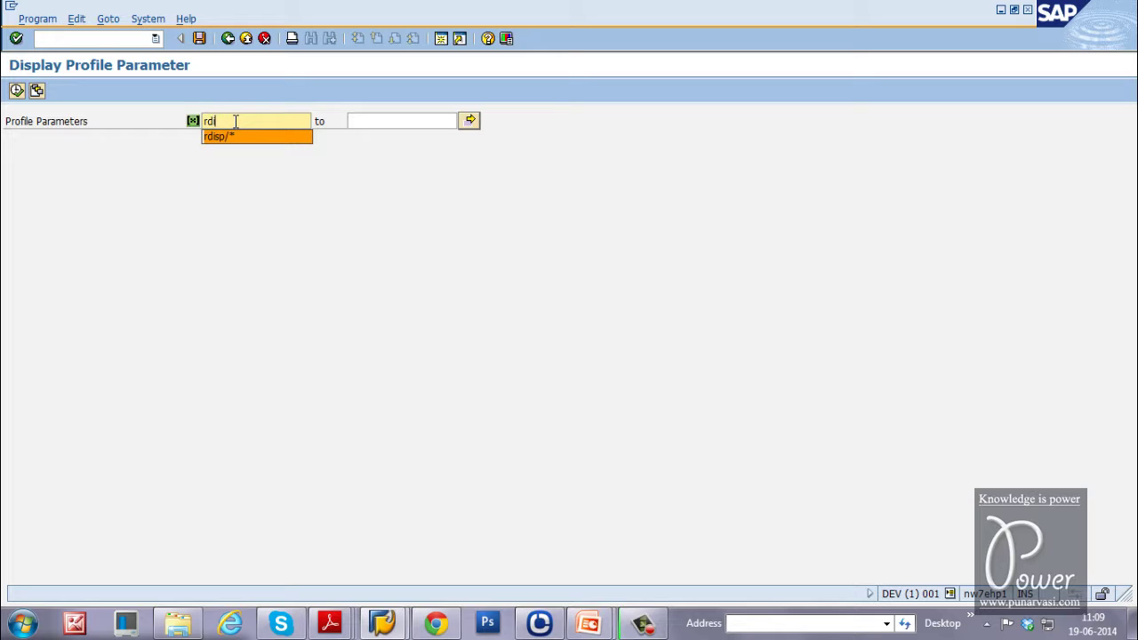
key("Return")
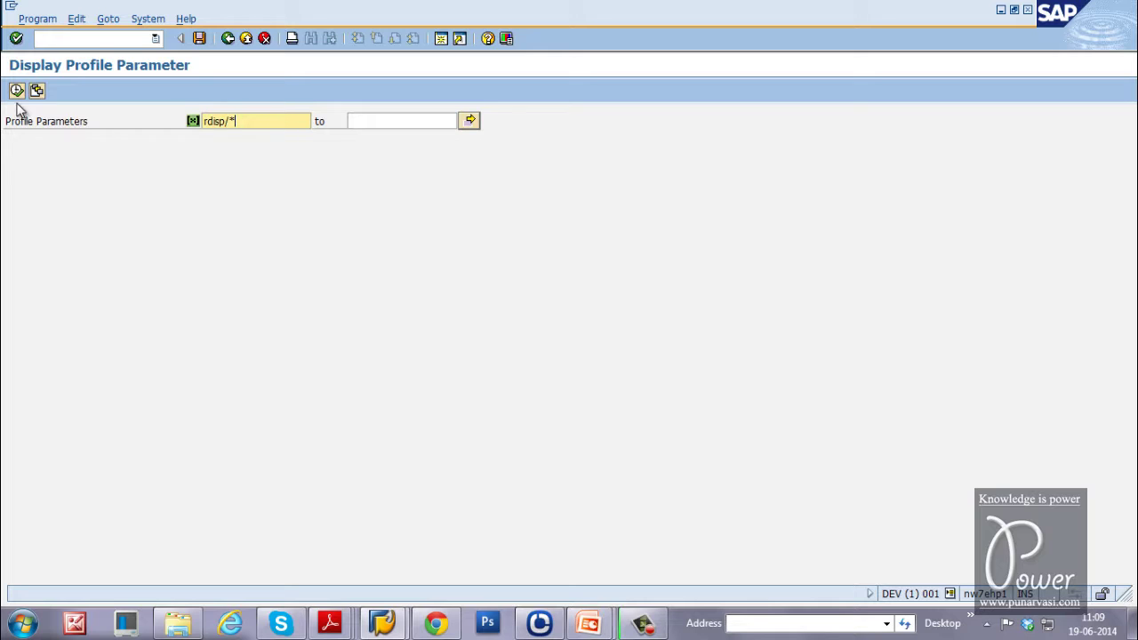
Choose Save as Variant from the Goto > Variants menu.
left_click(107, 19)
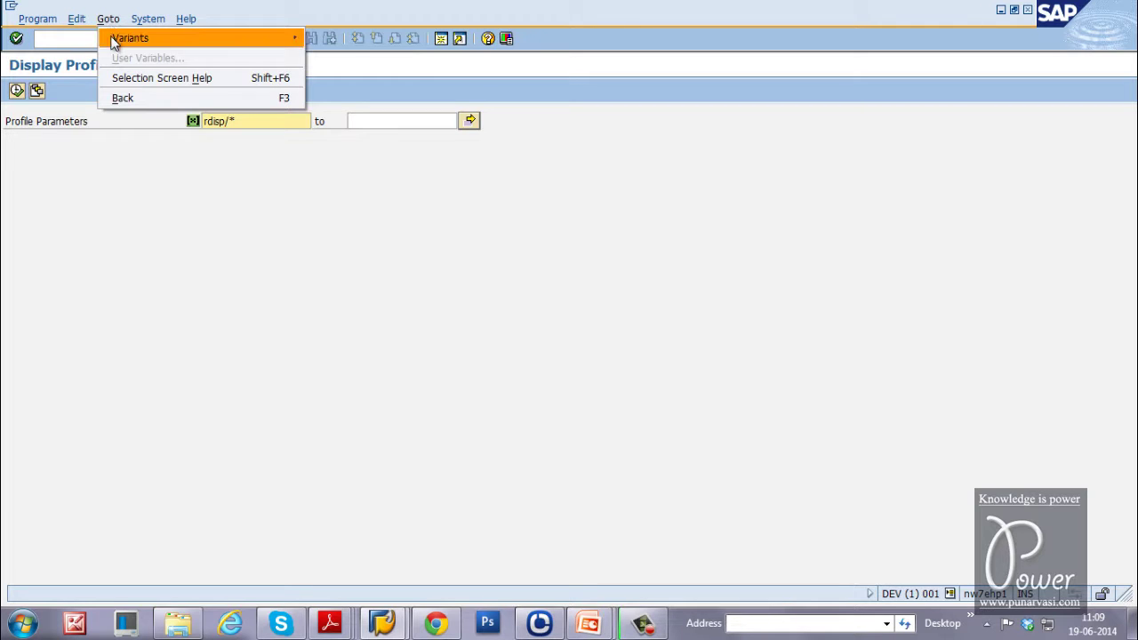
mouse_move(114, 41)
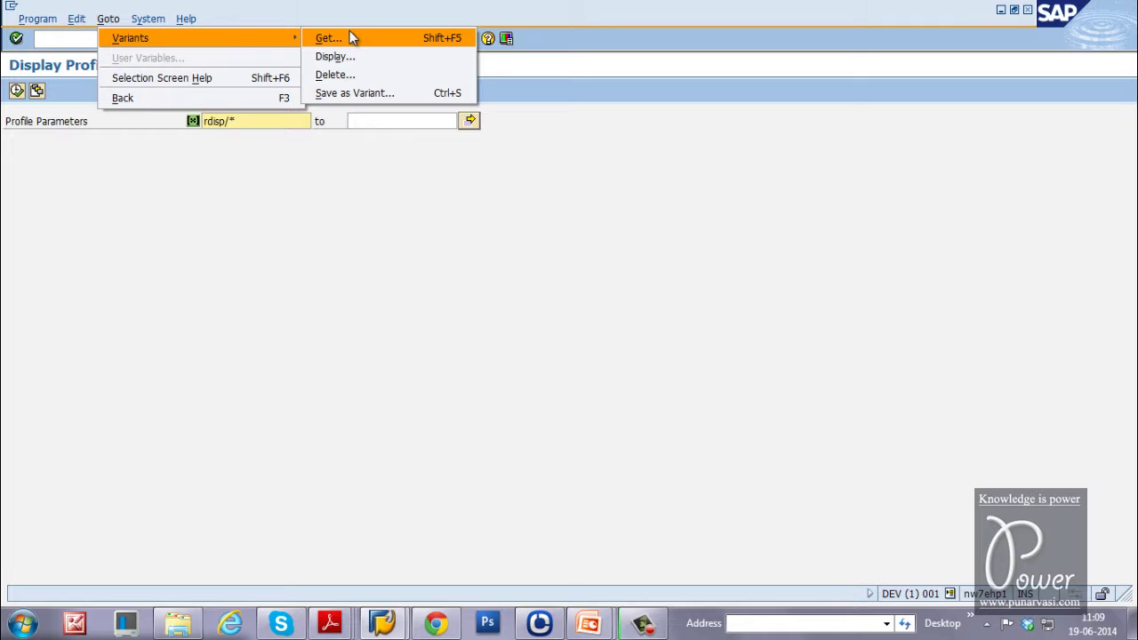
left_click(395, 94)
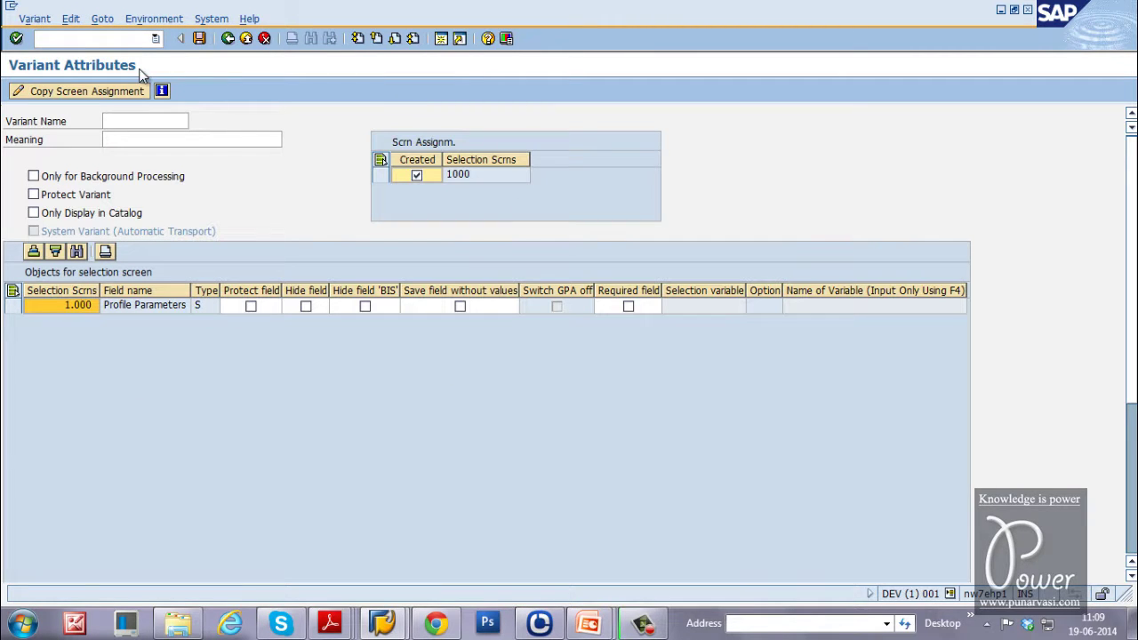
Enter RDISP_PARAS as the variant name, fixing typos along the way.
left_click(136, 120)
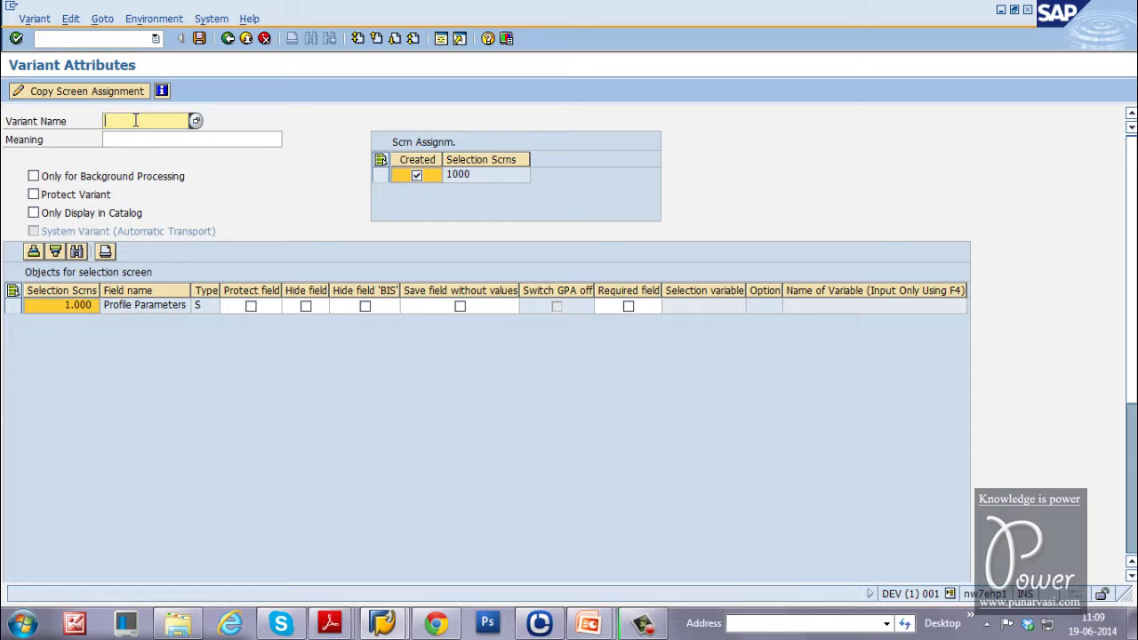
type("Rdip")
type("_")
key("BackSpace")
type("_Pa")
key("BackSpace")
key("BackSpace")
type("rameter")
key("BackSpace")
key("BackSpace")
key("BackSpace")
key("BackSpace")
key("BackSpace")
key("BackSpace")
key("BackSpace")
key("BackSpace")
key("BackSpace")
type("PARA")
key("BackSpace")
key("BackSpace")
key("BackSpace")
key("BackSpace")
type("PARAS")
left_click(135, 120)
key("BackSpace")
key("BackSpace")
key("BackSpace")
type("DISP")
Set the meaning to 'Rdisp parameters', save the variant, and return to program execution.
left_click(133, 144)
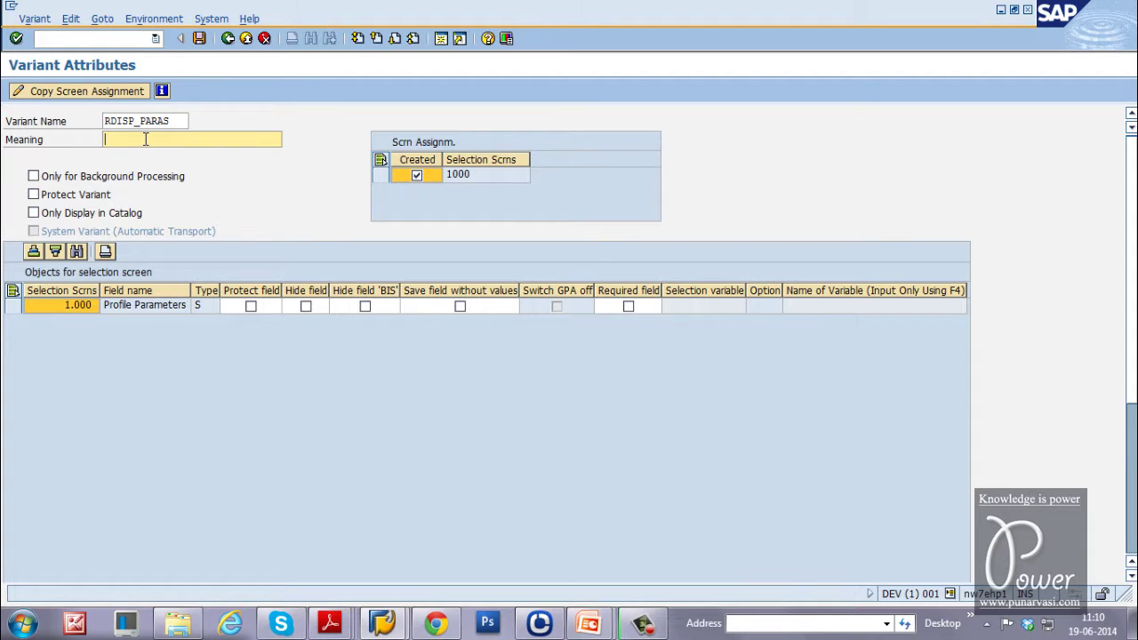
type("Rd")
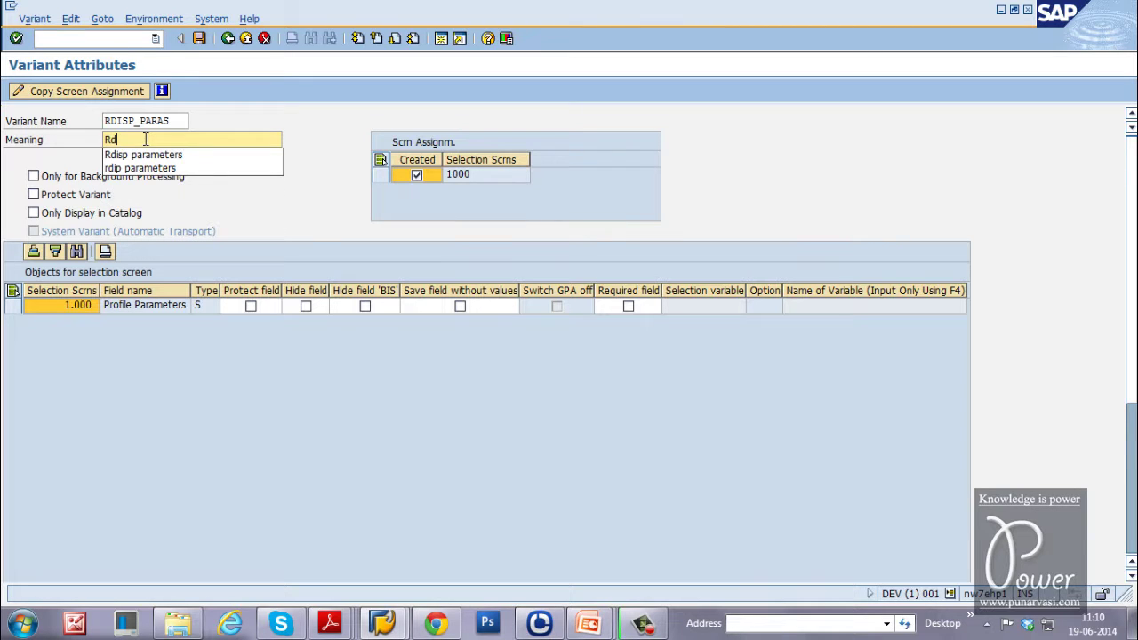
key("Down")
key("Return")
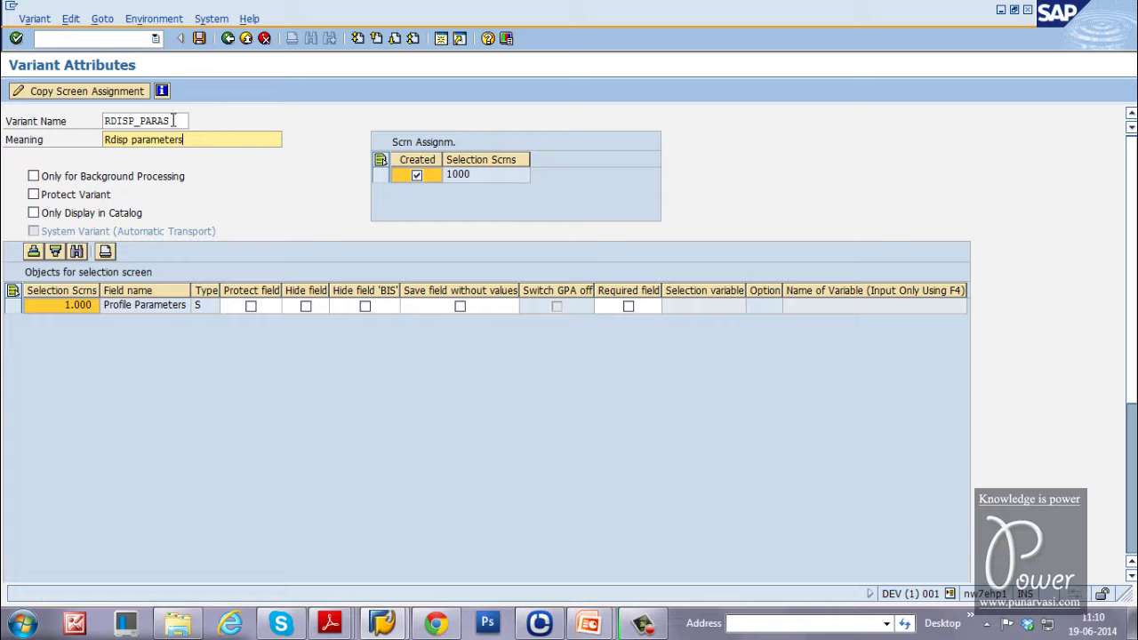
left_click(199, 40)
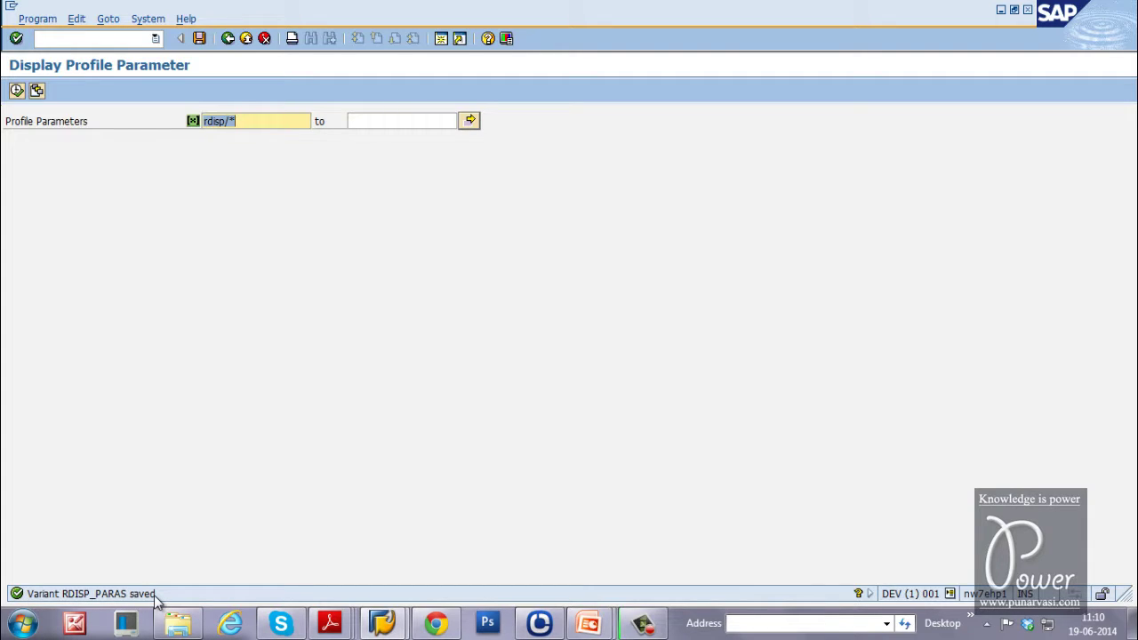
left_click(229, 40)
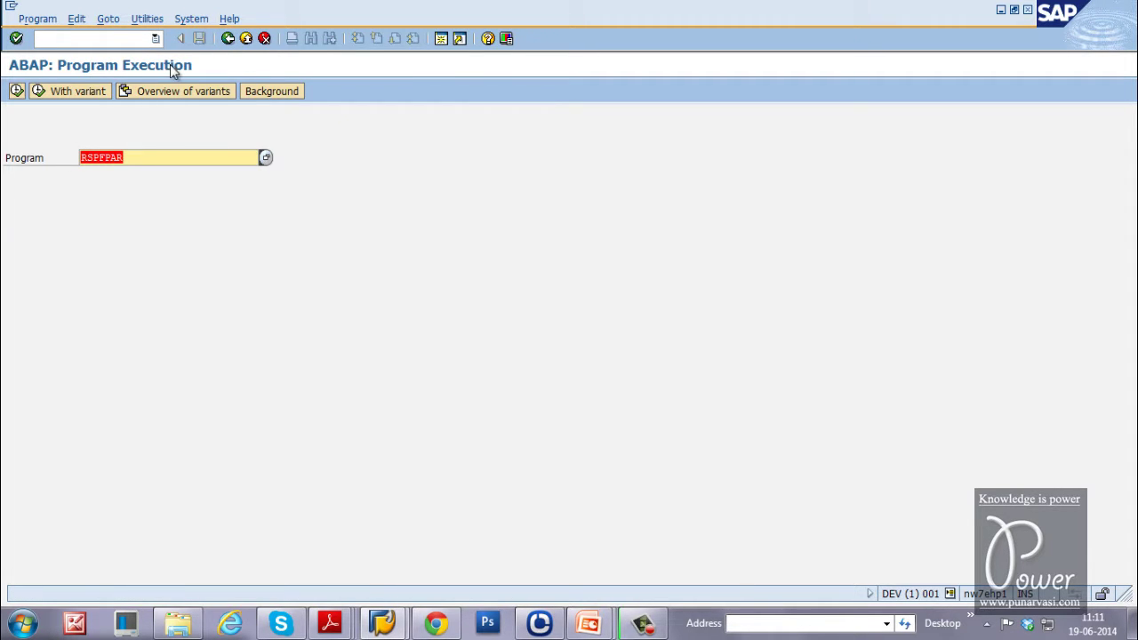
Open RSPFPAR's variant overview and open the RDISP_PARAS variant.
left_click(158, 158)
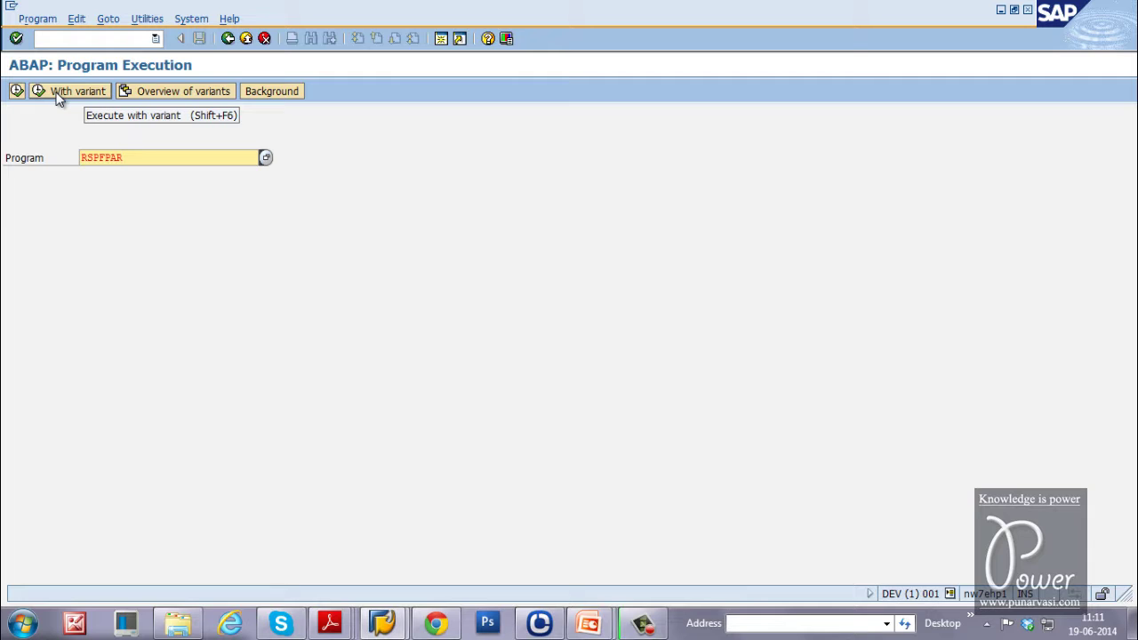
left_click(153, 93)
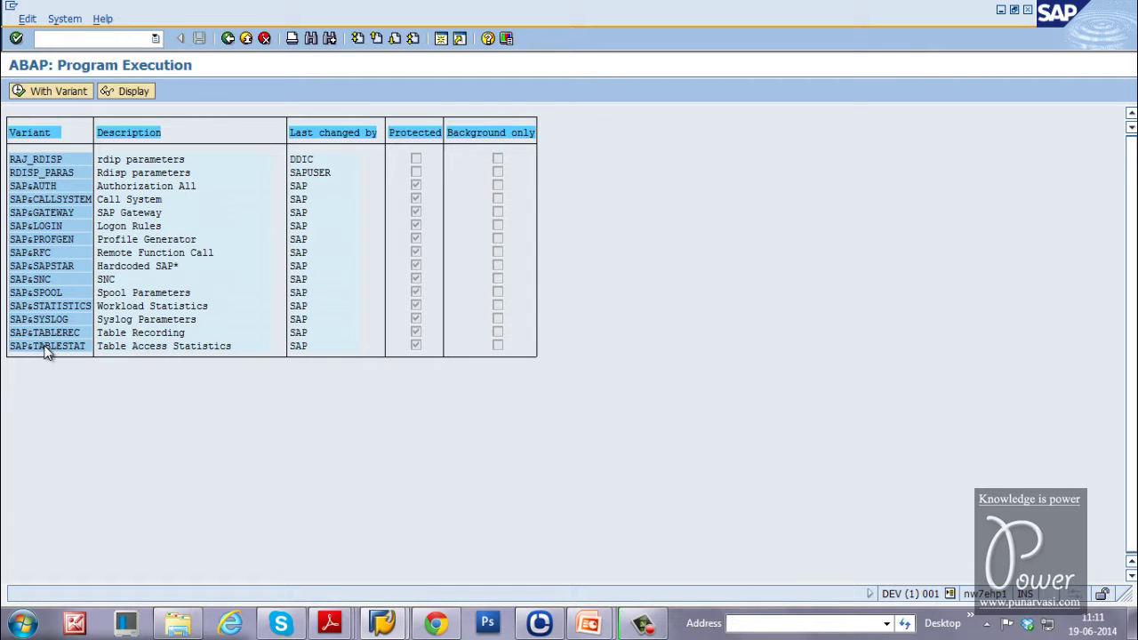
double_click(35, 172)
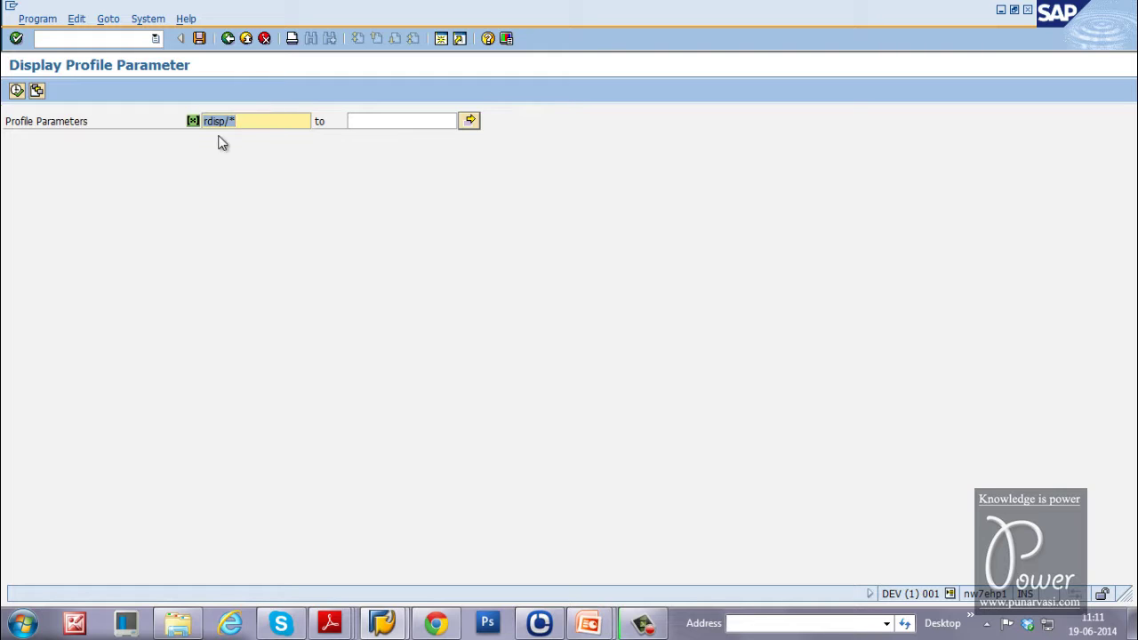
Run the report with RDISP_PARAS, then go back to the ABAP: Program Execution screen.
left_click(17, 92)
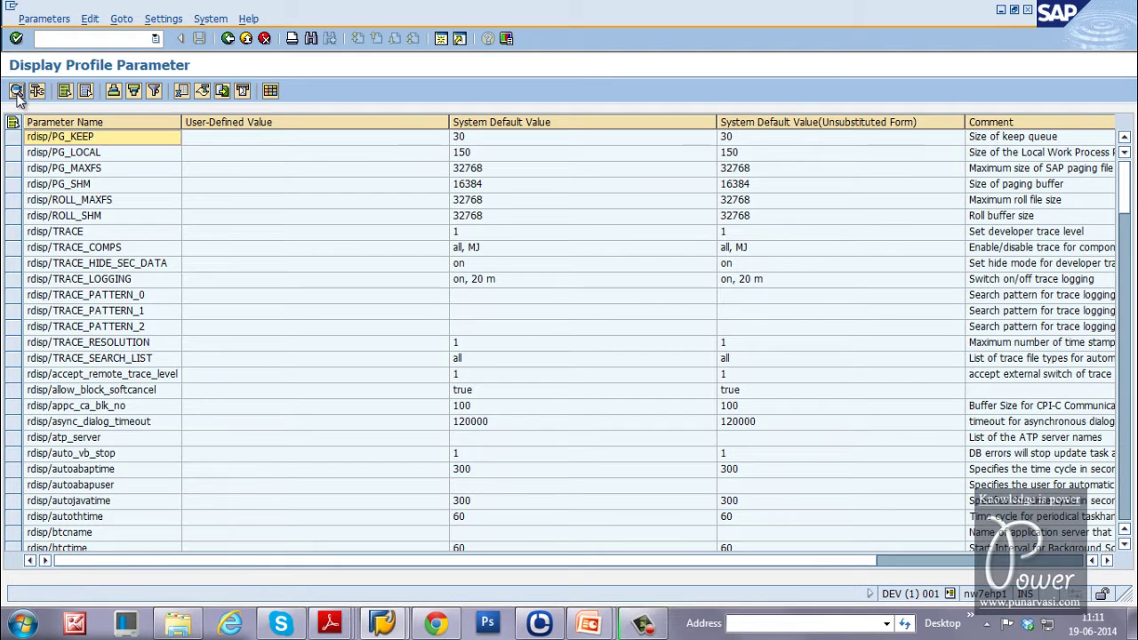
left_click(228, 38)
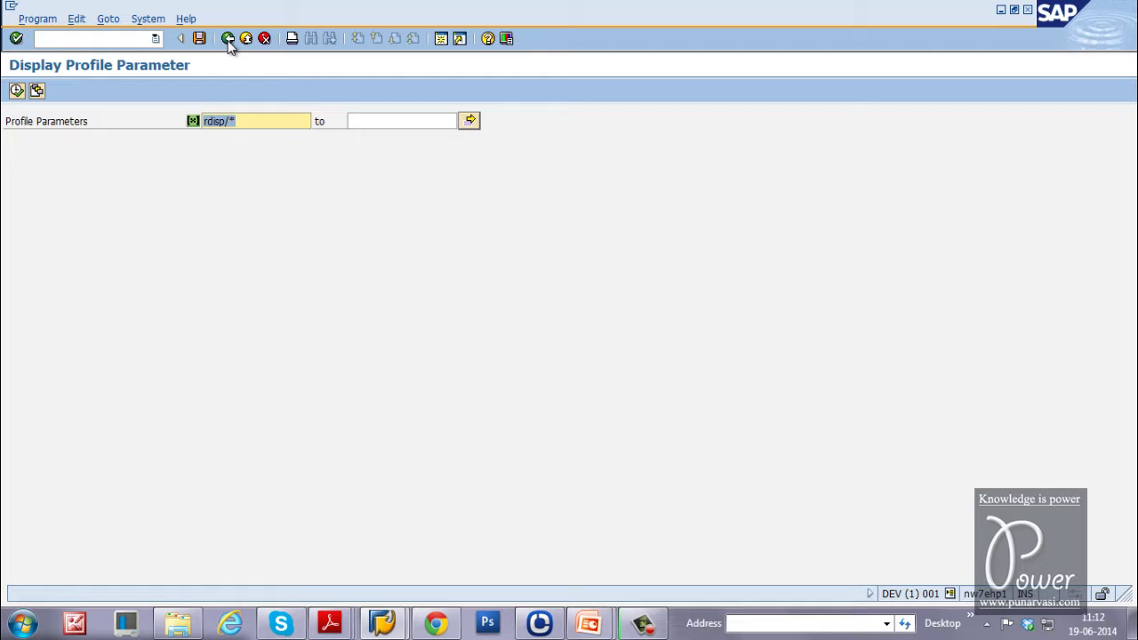
left_click(228, 39)
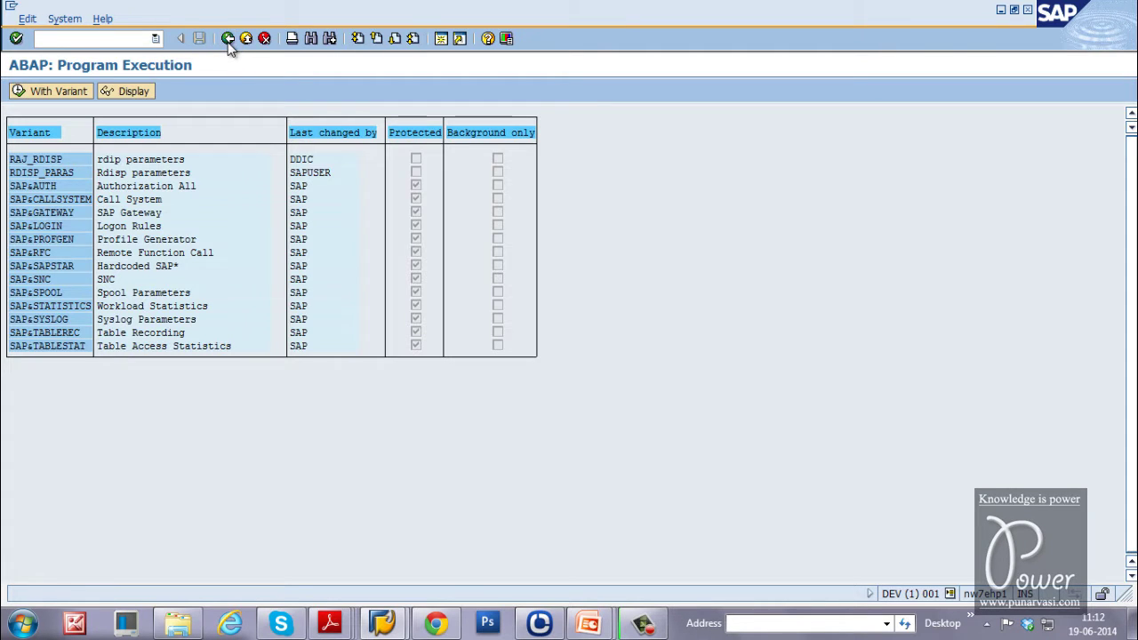
left_click(228, 38)
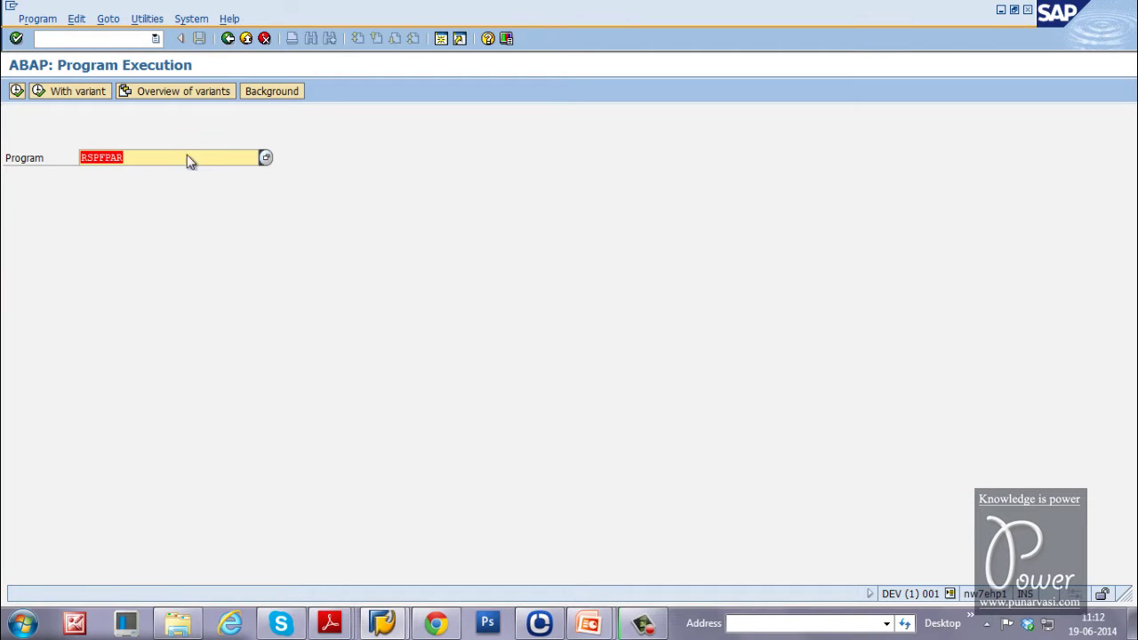
Run RSPFPAR With variant, choosing RDISP_PARAS from the variant list.
left_click(67, 91)
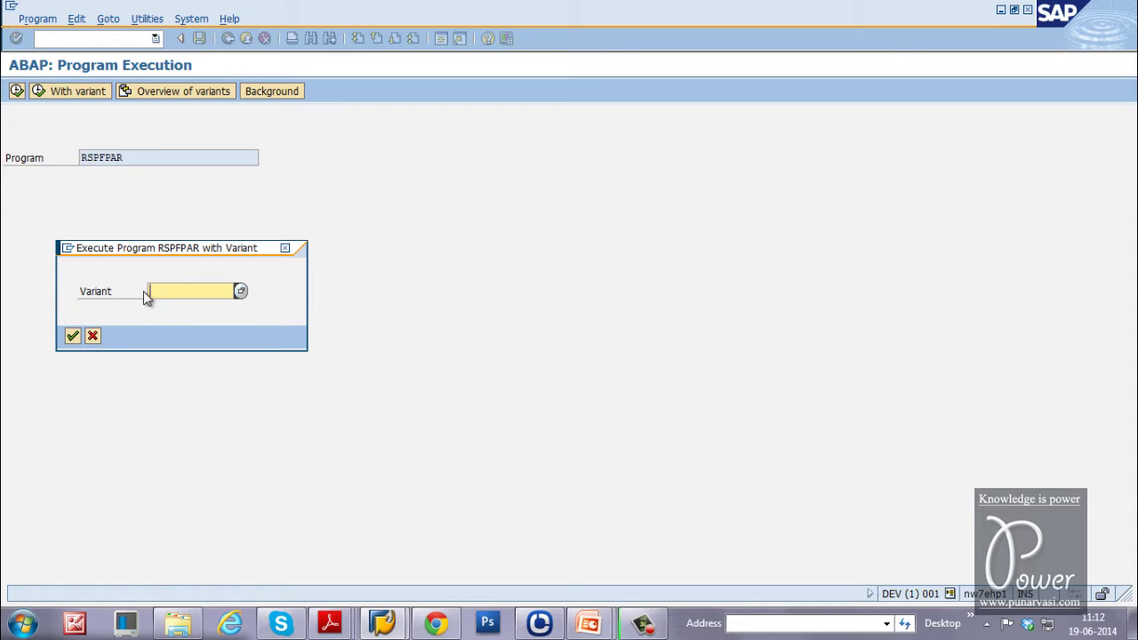
left_click(240, 292)
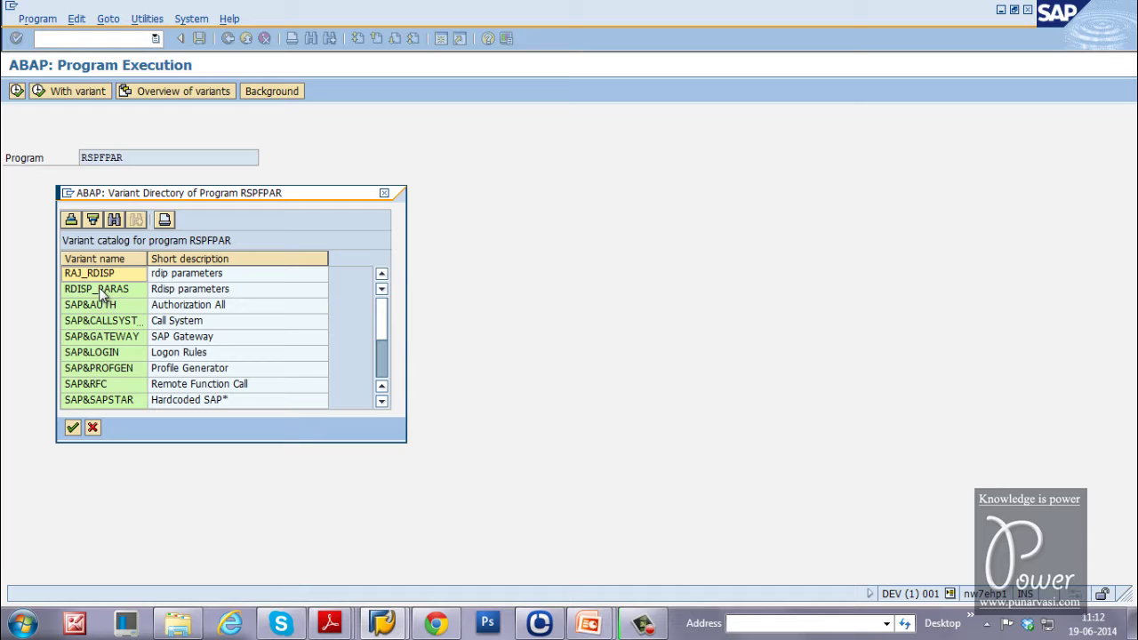
left_click(135, 292)
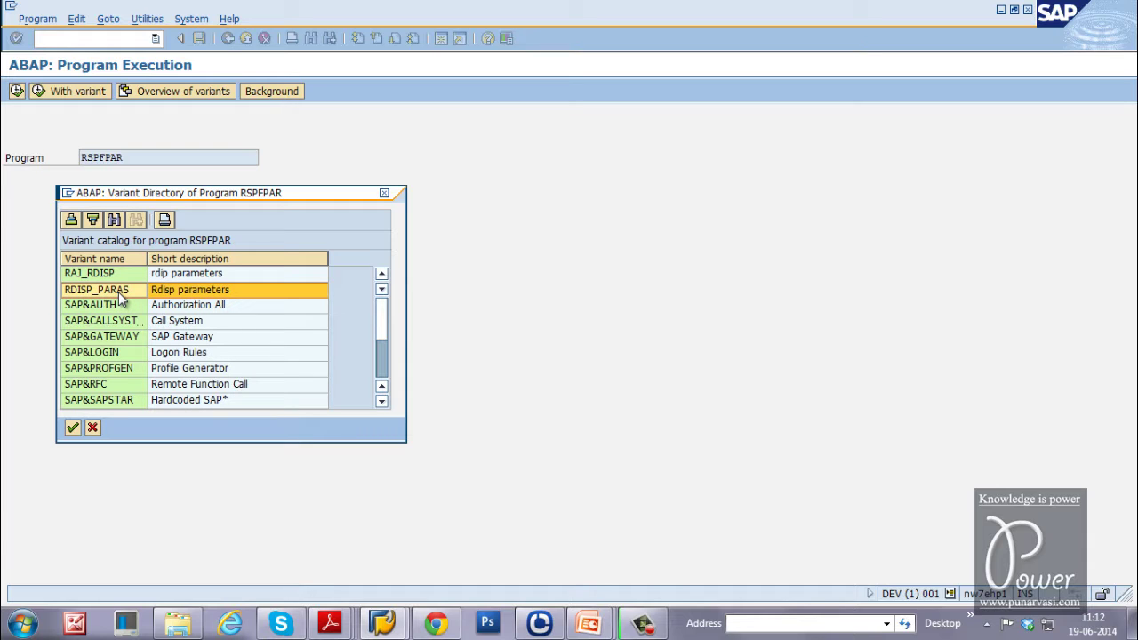
double_click(119, 292)
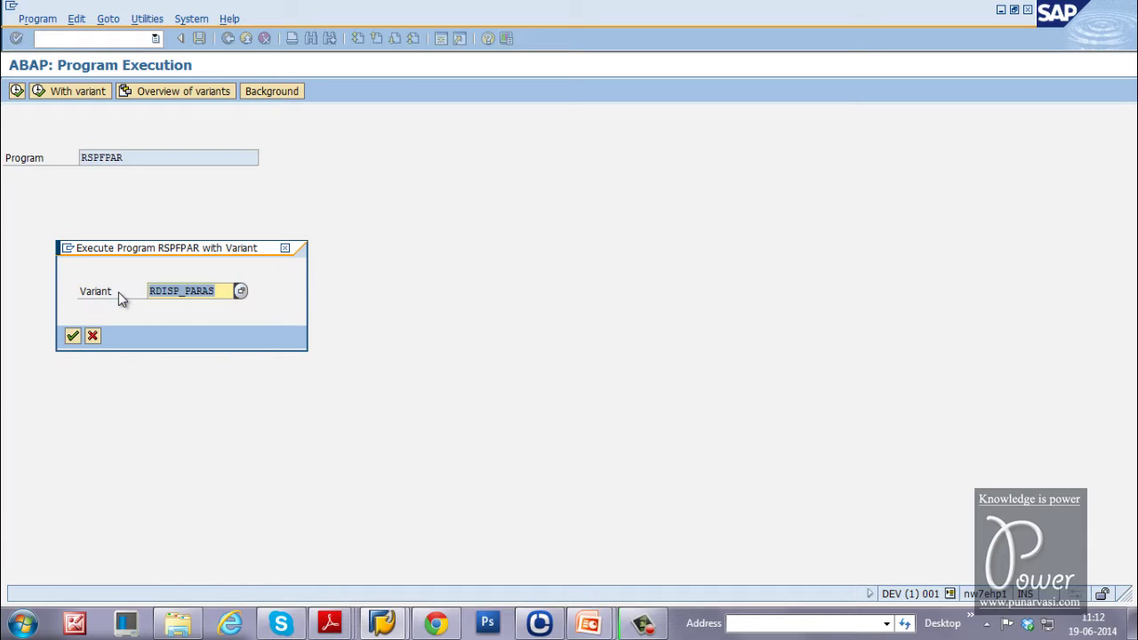
left_click(73, 337)
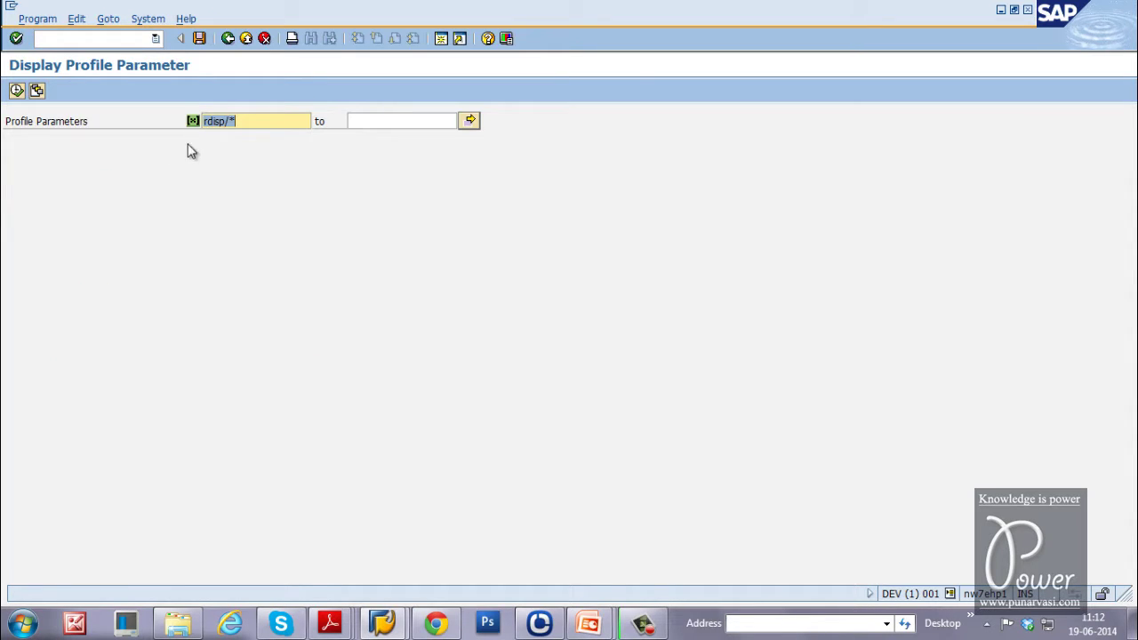